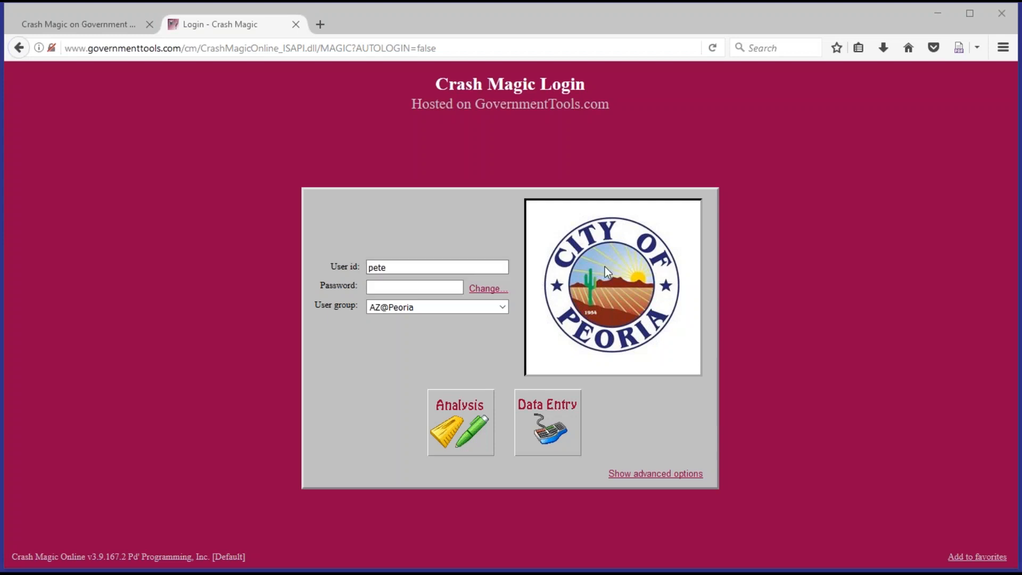
Log in with the account password to reach the Analysis Main project home page
click(428, 286)
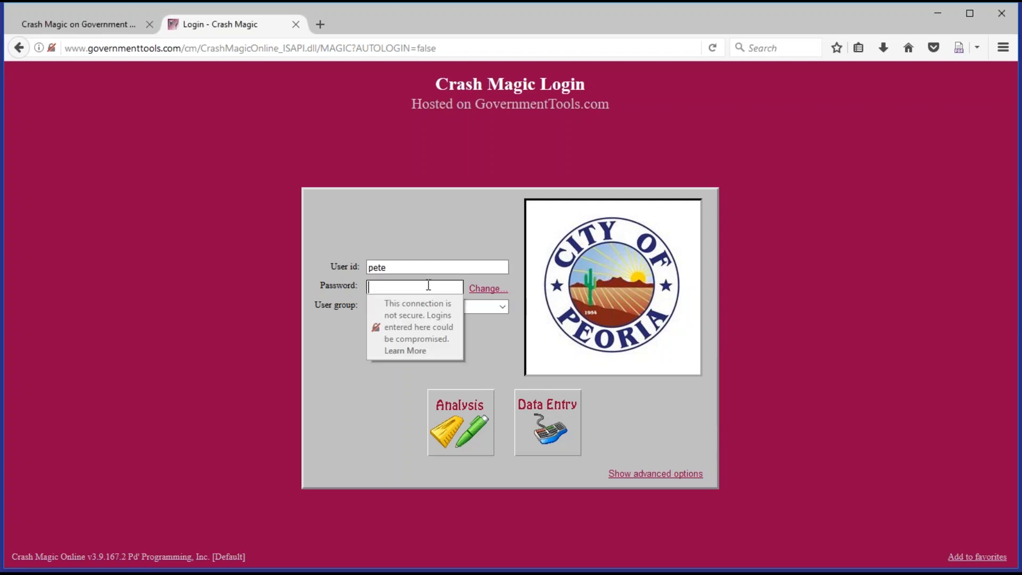
key(Return)
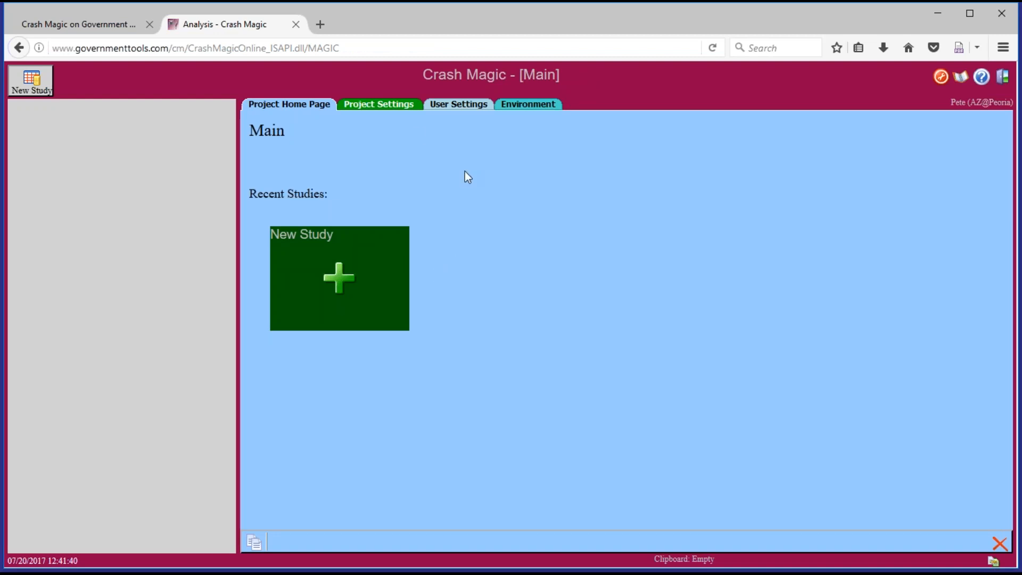
Create a new untitled study and show its Study Settings page
click(354, 282)
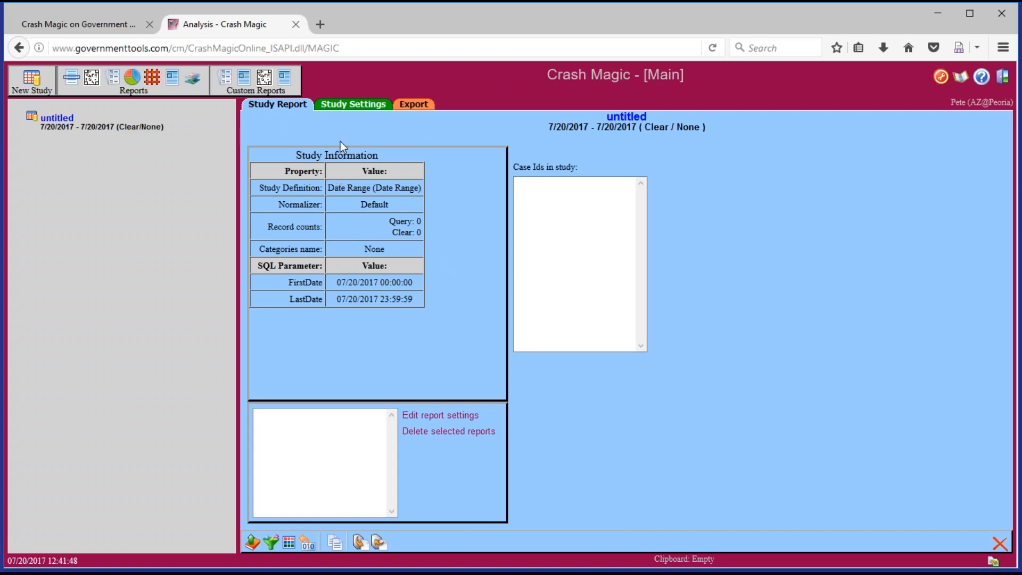
click(349, 106)
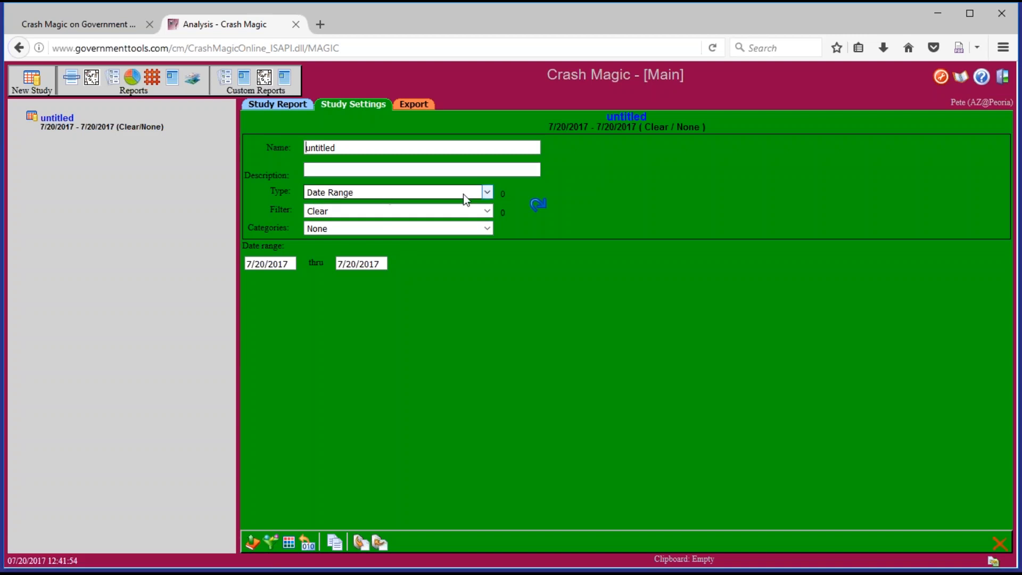
Keep the Date Range study type and set the dates to 1/1/2016 through 12/31/2016
click(488, 192)
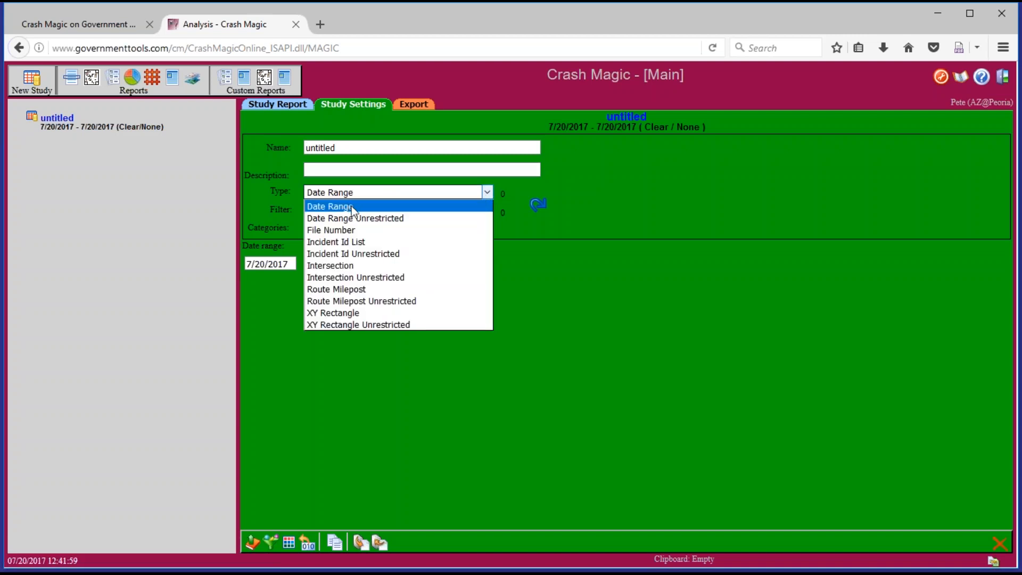
click(393, 194)
drag(289, 263, 208, 263)
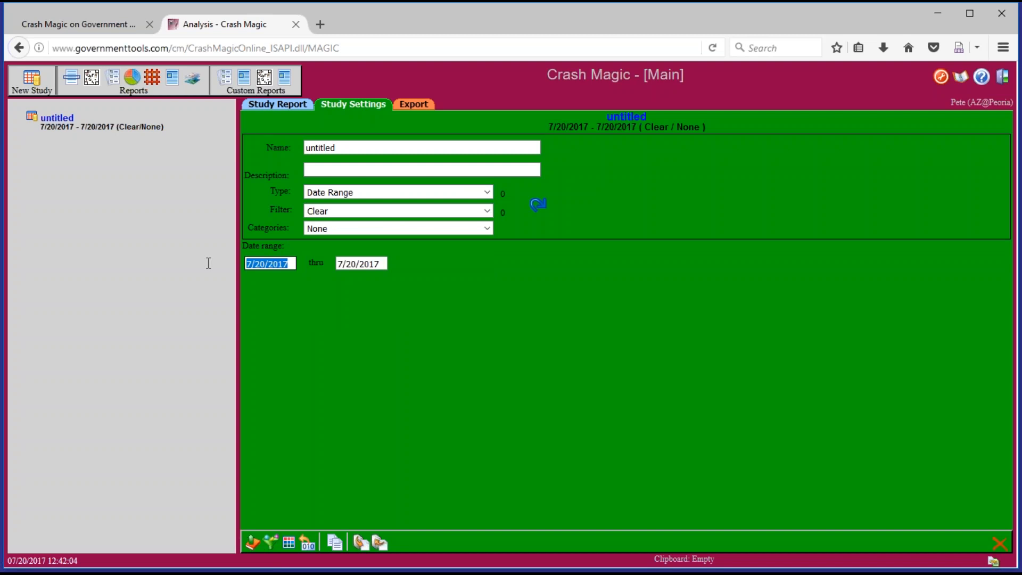
text(1/1/2016)
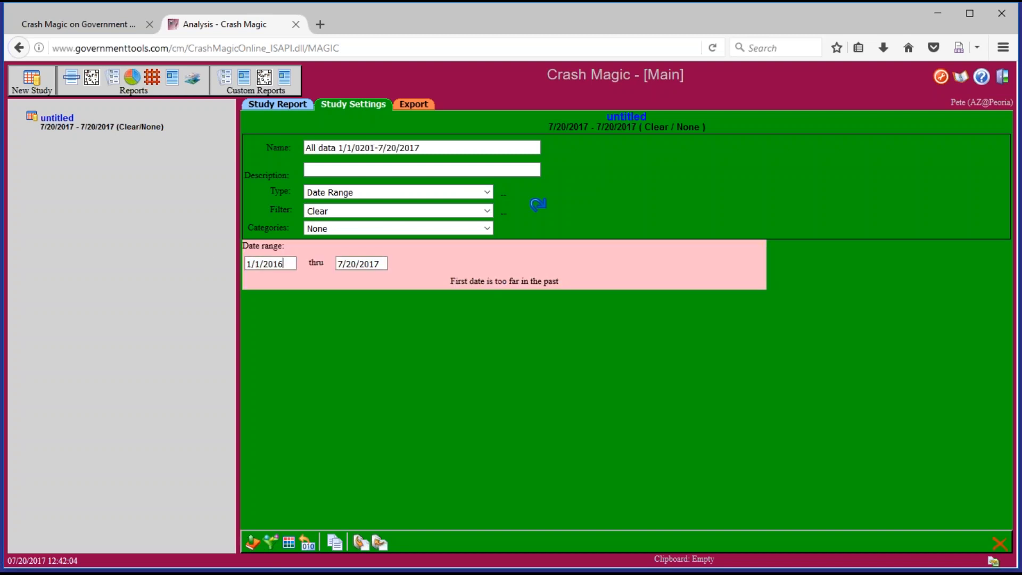
key(Tab)
text(12/31/2016)
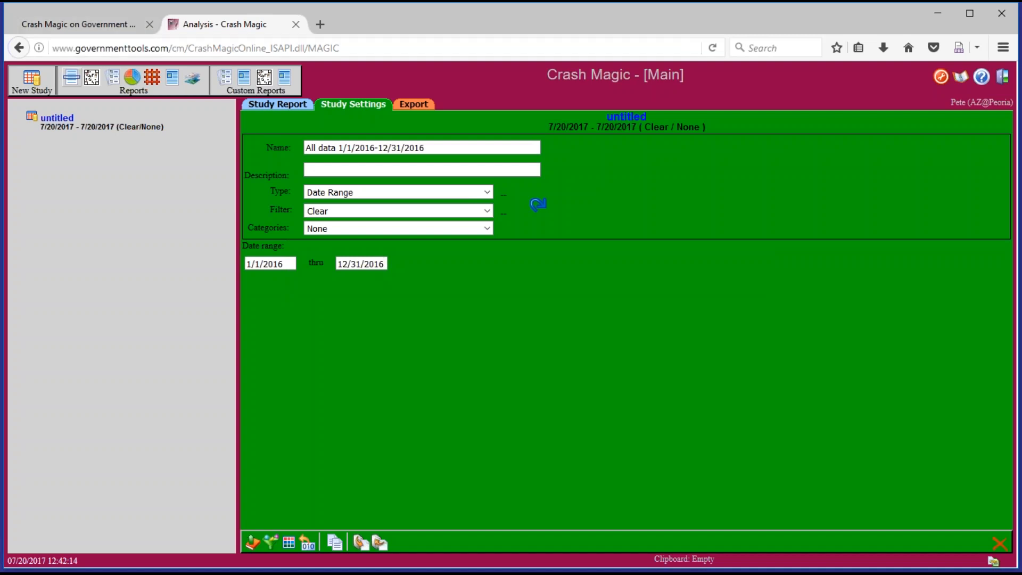
Run the High Crash Location List using the Intersection location list template
click(73, 84)
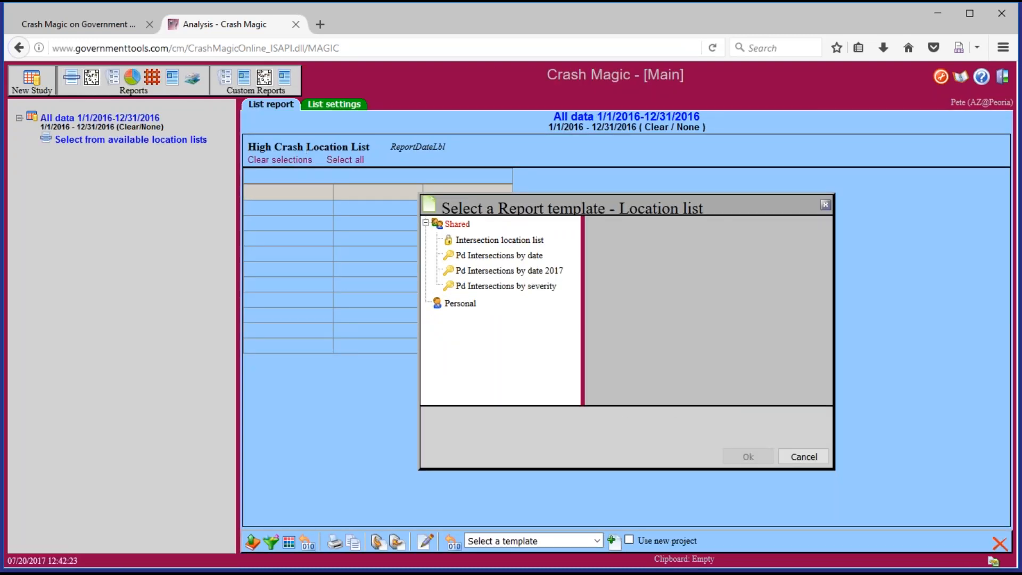
click(491, 241)
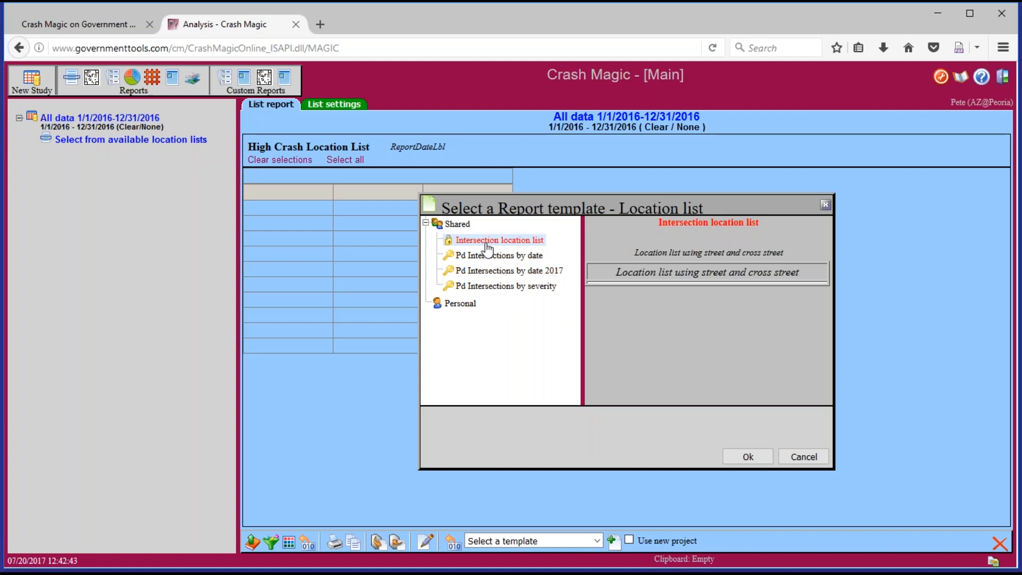
click(748, 457)
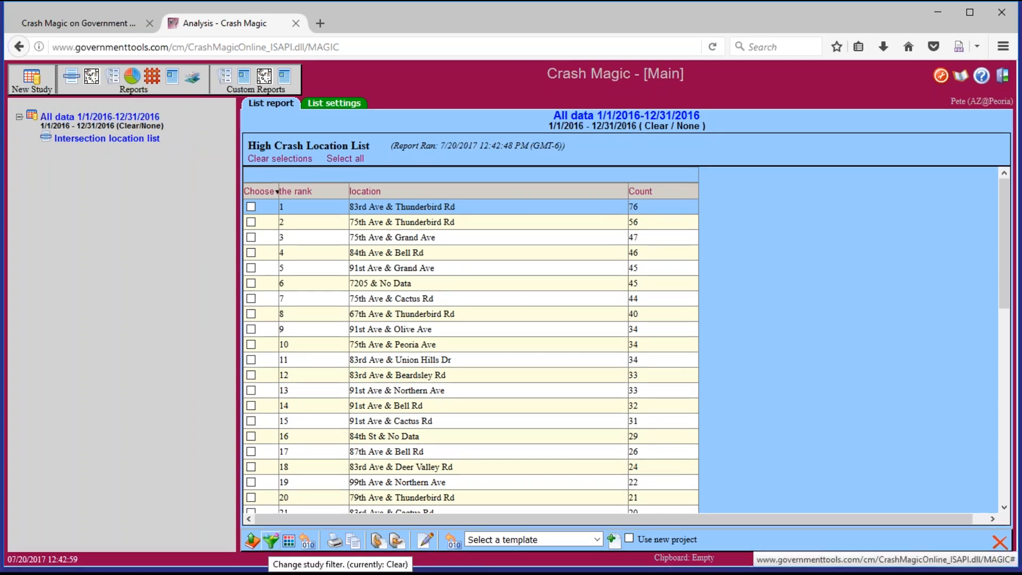
Show the study filter chooser and scroll through the shared and personal filters
click(271, 540)
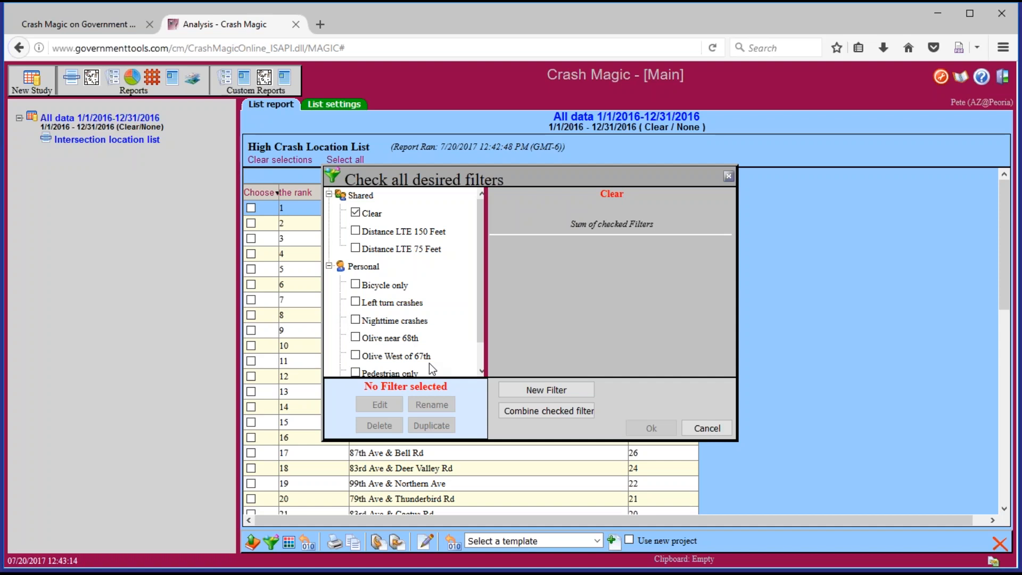
drag(478, 283, 480, 309)
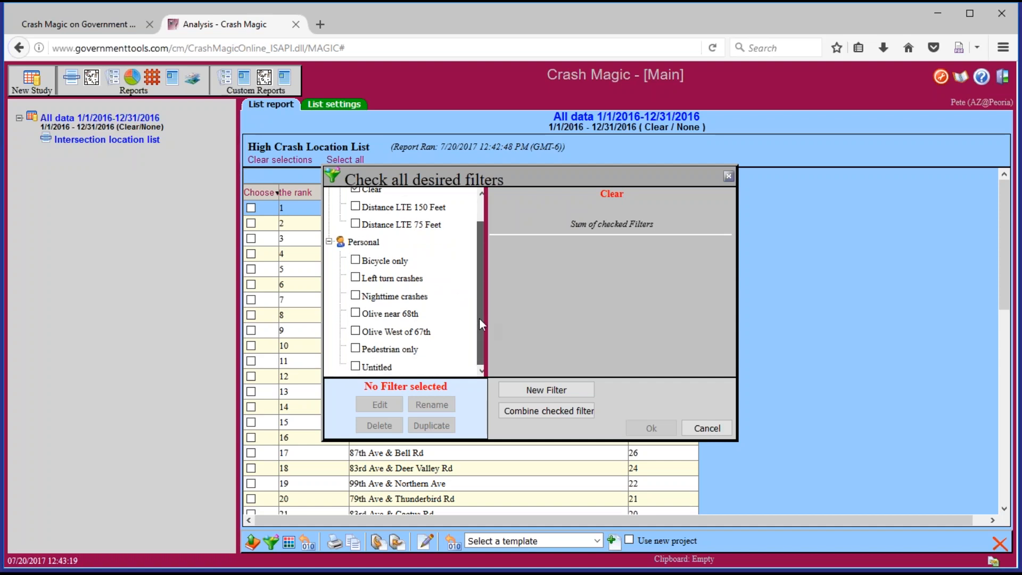
drag(479, 318, 479, 318)
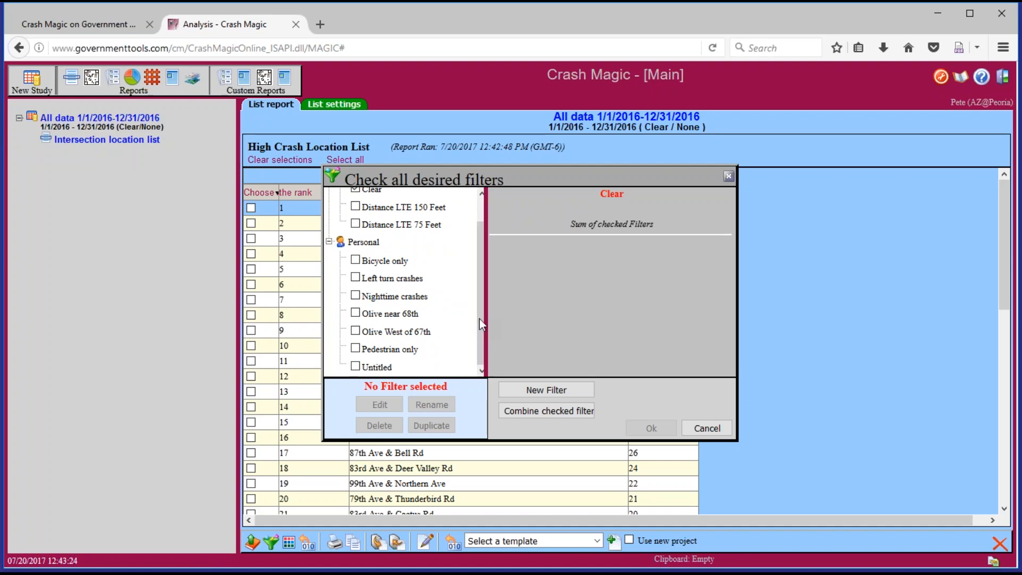
Add a new filter, rename Untitled (1) to 'Fatal crashes', check it and edit it
click(547, 391)
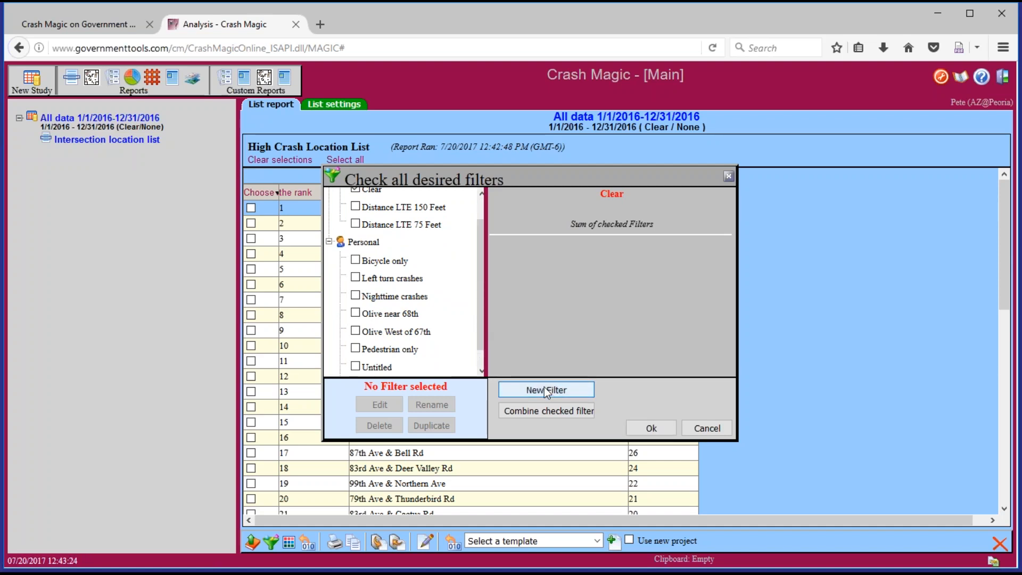
click(480, 372)
click(386, 367)
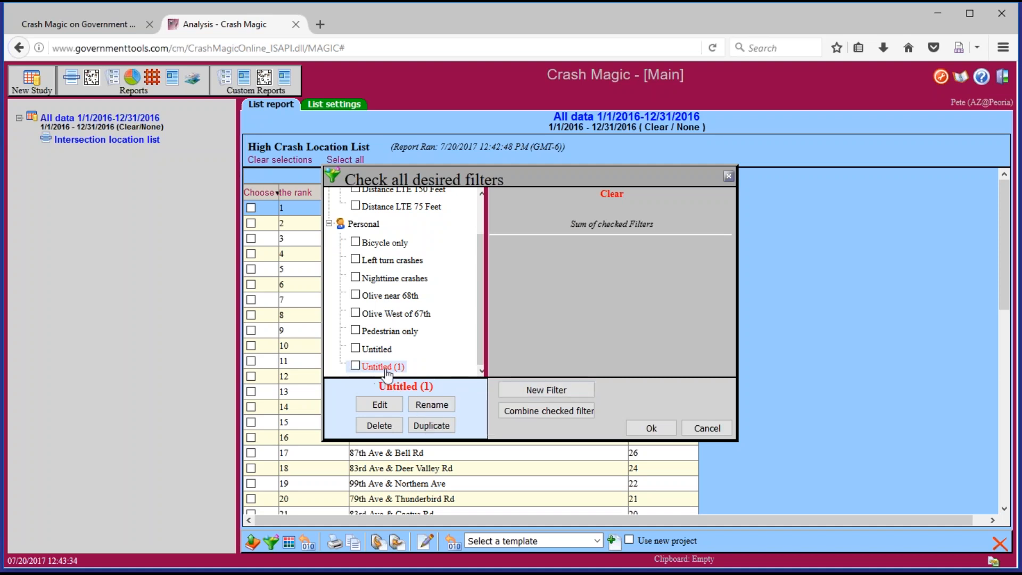
click(442, 408)
triple_click(421, 295)
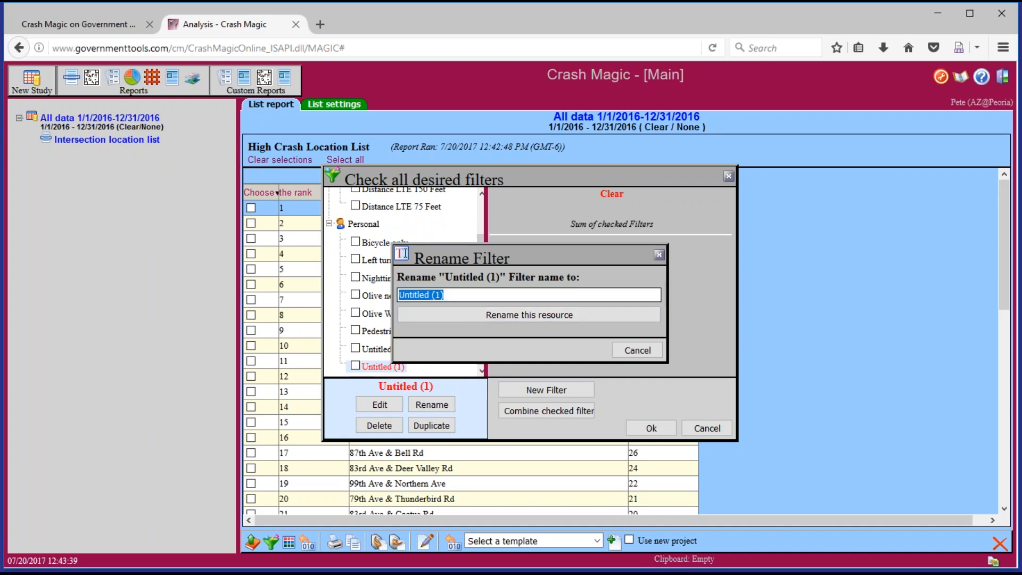
text(Fatal crashes)
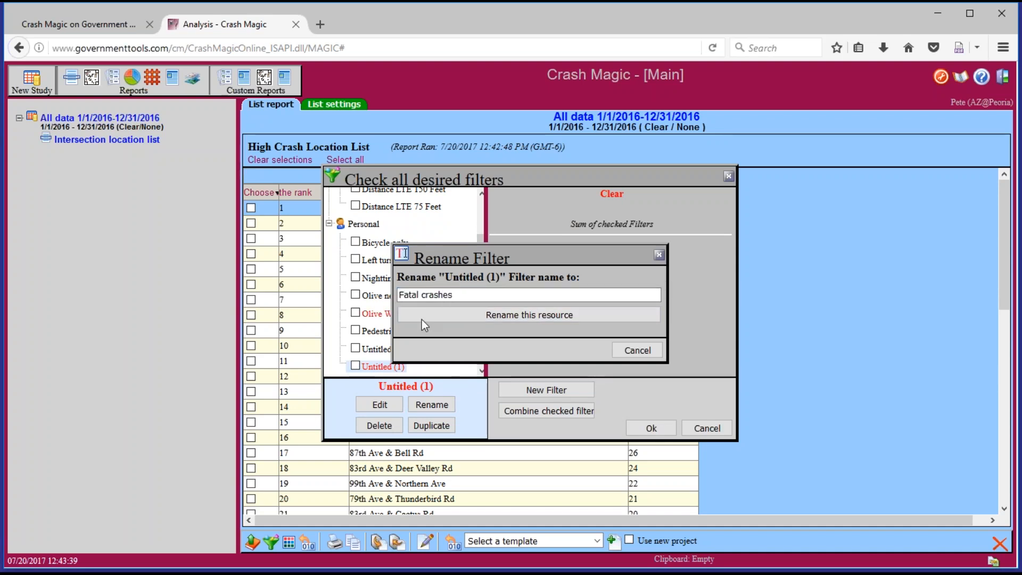
click(510, 313)
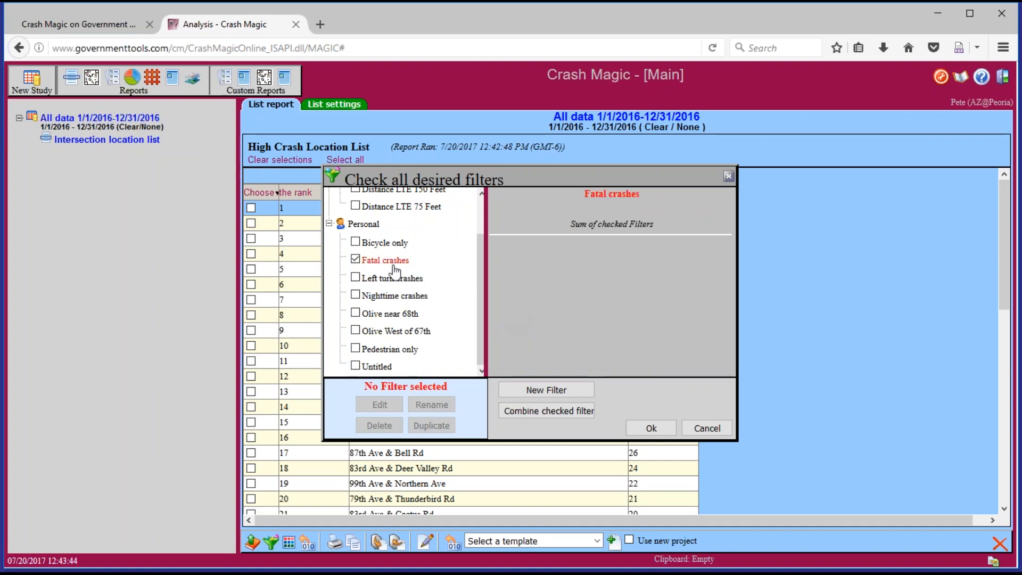
click(388, 263)
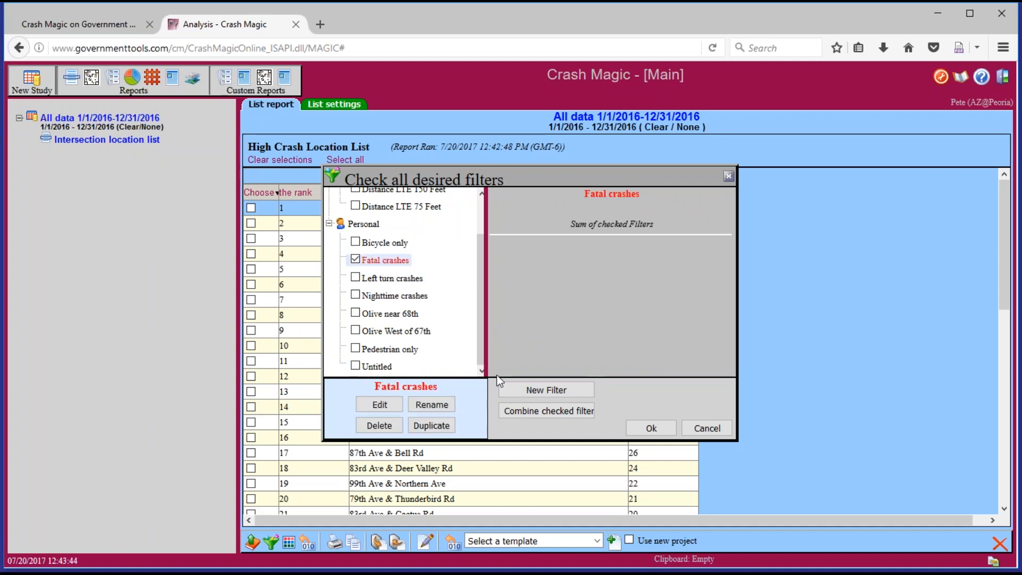
click(388, 405)
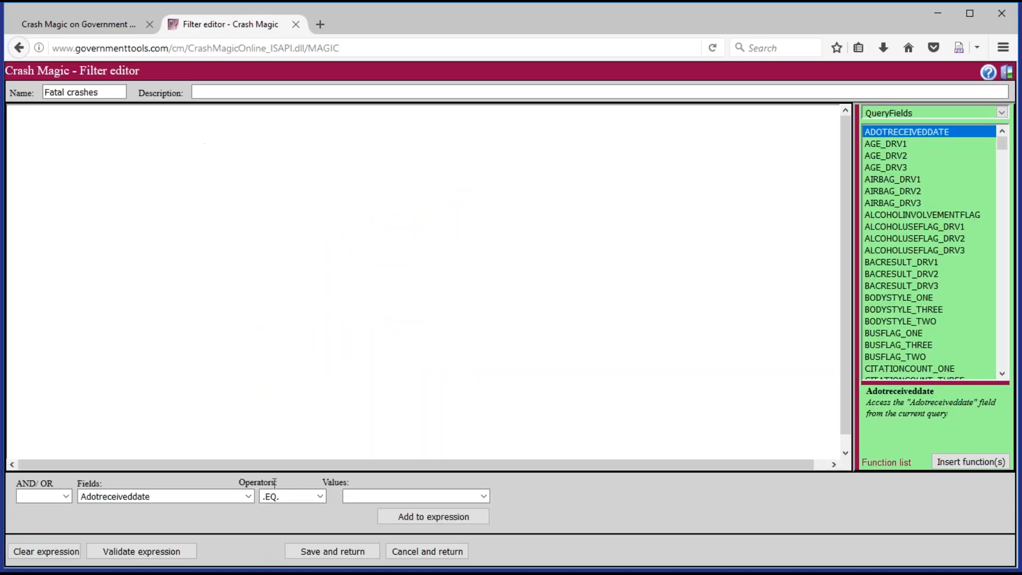
Add the condition Injuryseverity .EQ. Fatal to the filter expression and save it
click(249, 496)
drag(250, 272, 250, 280)
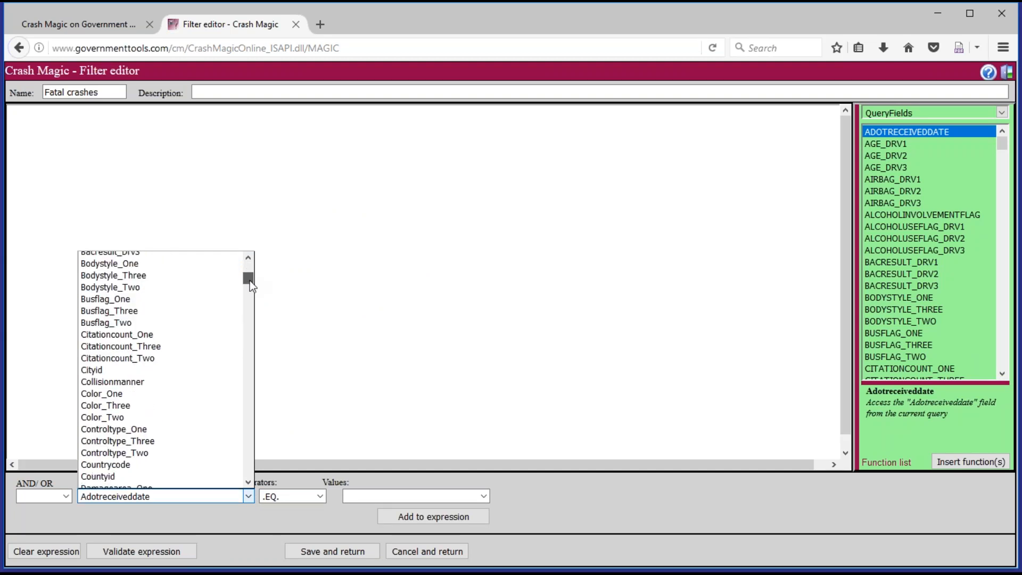
drag(250, 280, 242, 347)
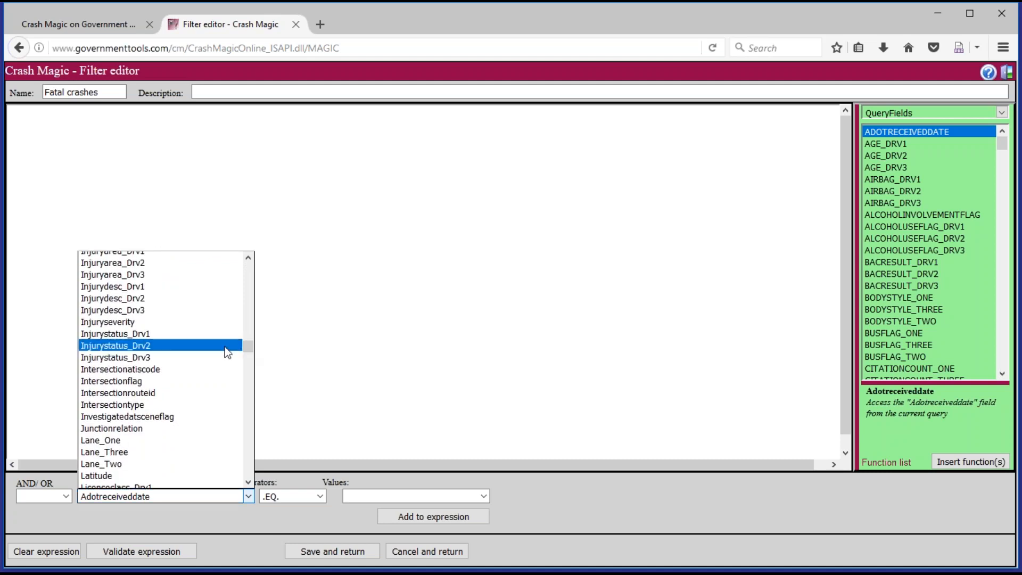
click(153, 325)
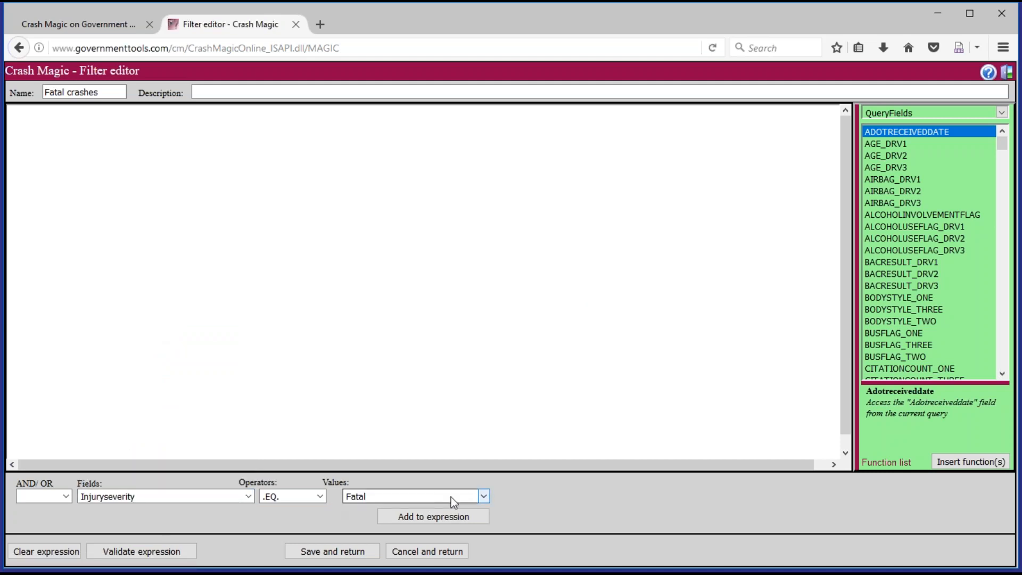
click(484, 496)
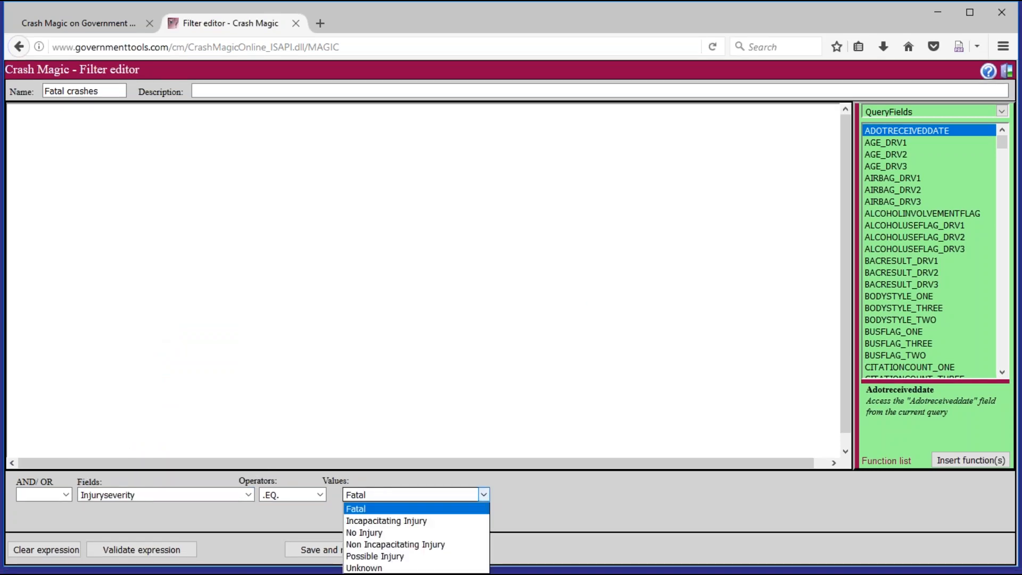
click(440, 507)
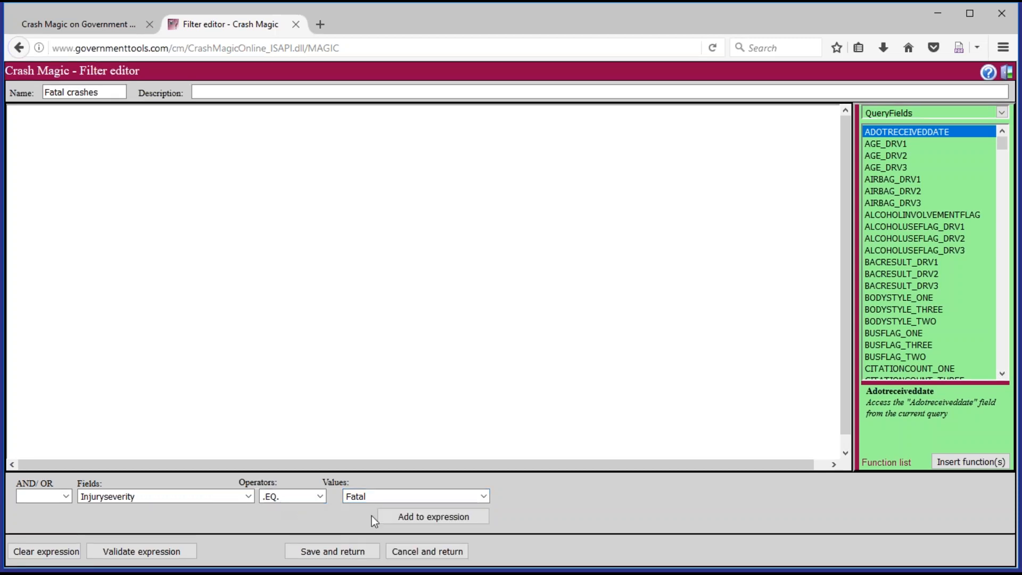
click(417, 517)
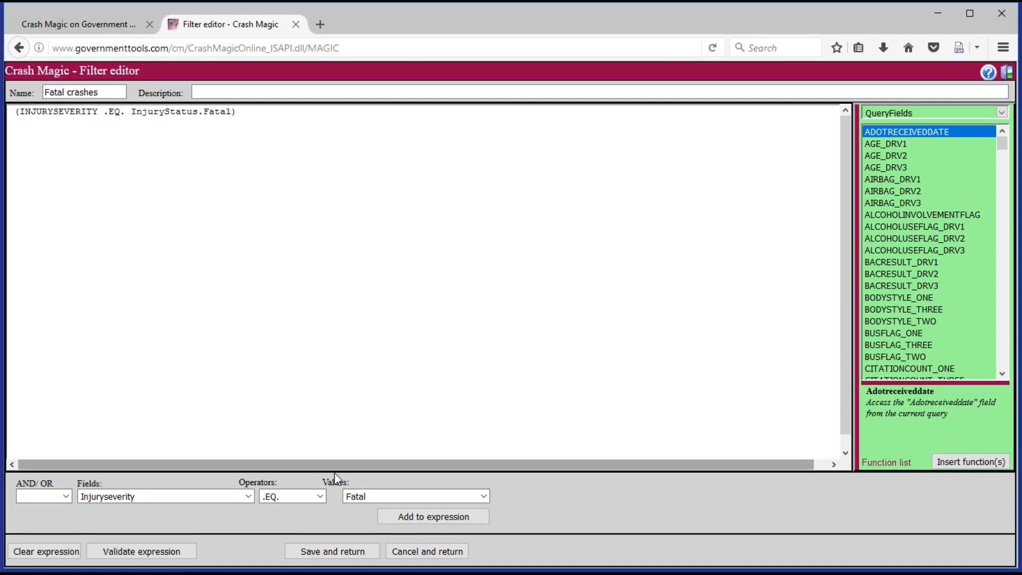
click(349, 554)
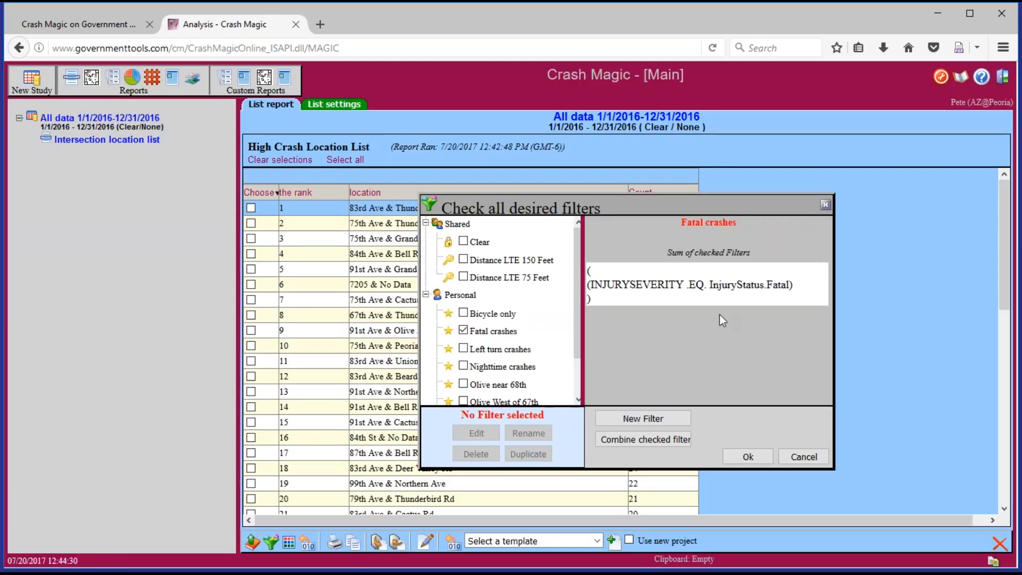
Apply the checked Fatal crashes filter, narrowing the list to 11 intersections
click(494, 333)
drag(607, 286, 788, 286)
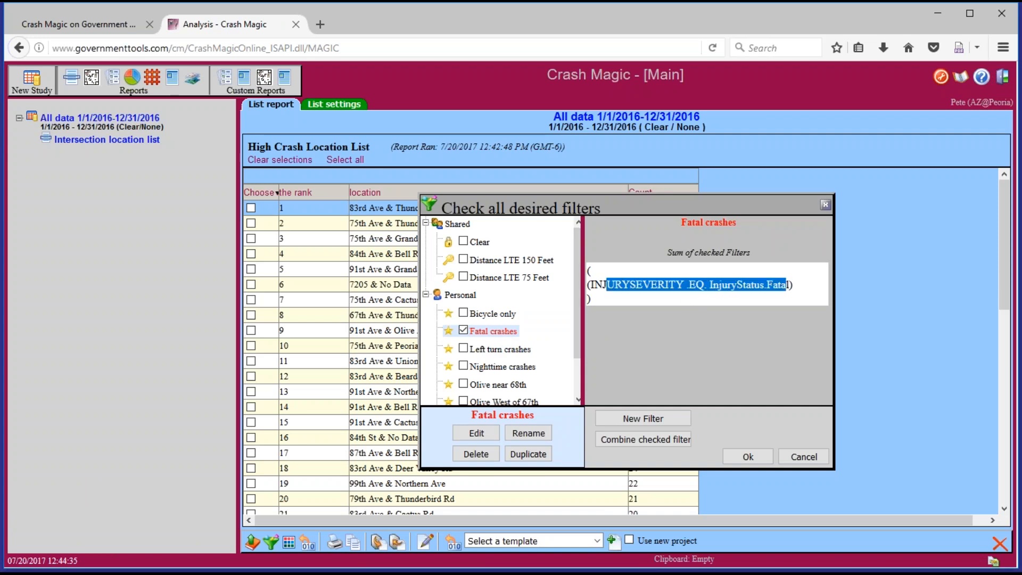
click(510, 334)
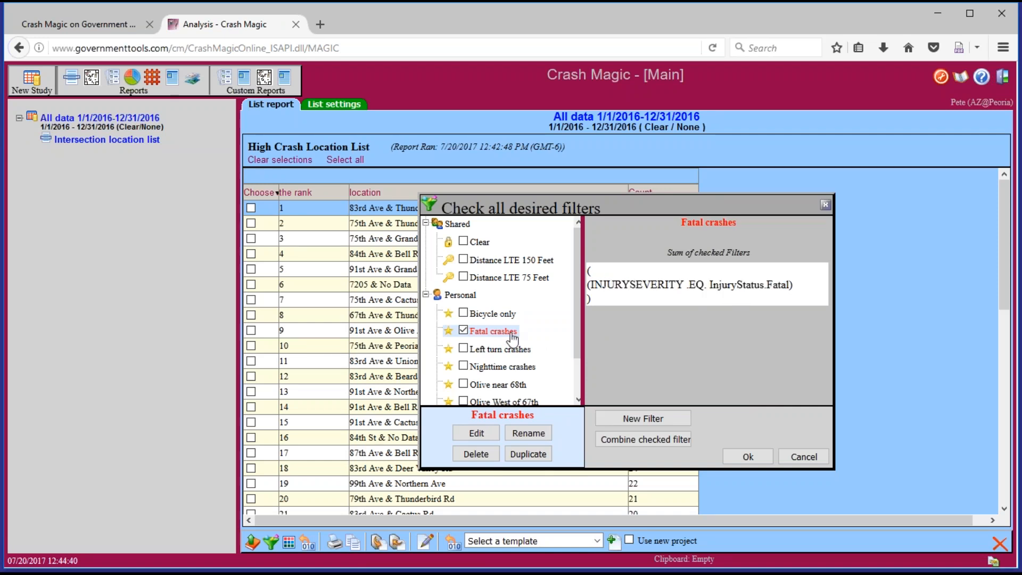
click(761, 458)
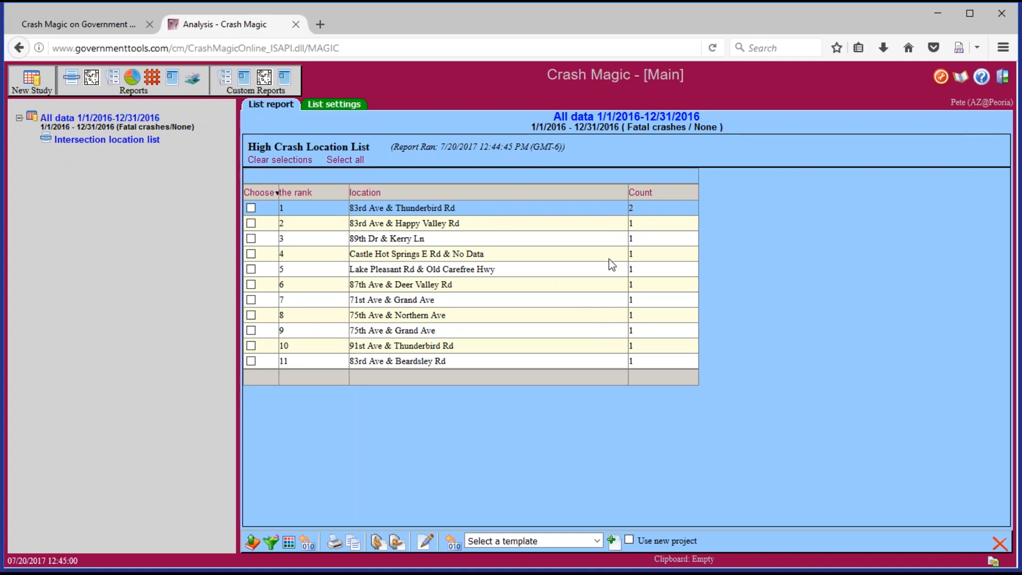
Create Four way intersection diagram reports for 83rd Ave & Thunderbird Rd and 83rd Ave & Happy Valley Rd
click(251, 208)
click(251, 223)
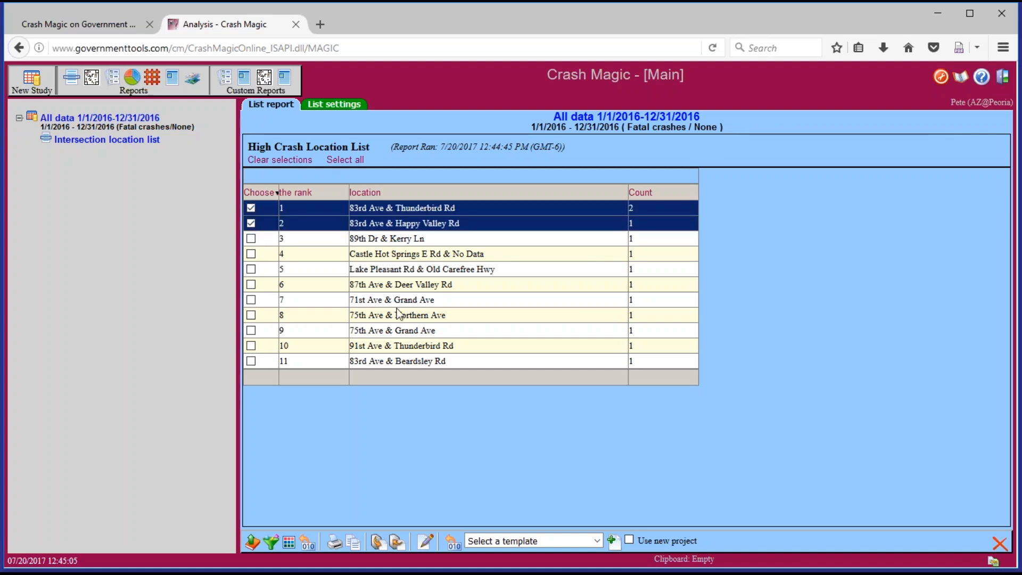
click(539, 541)
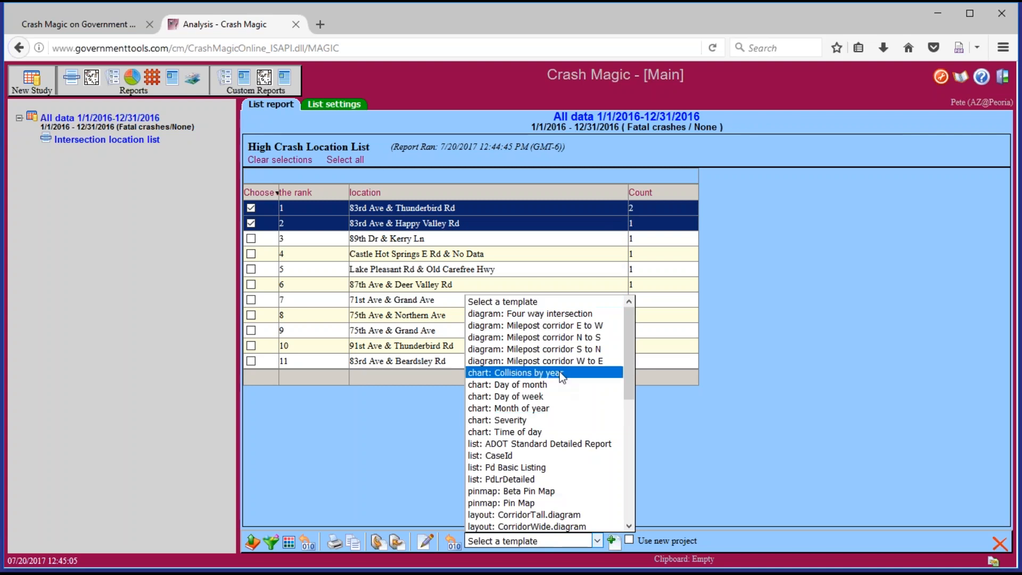
click(532, 313)
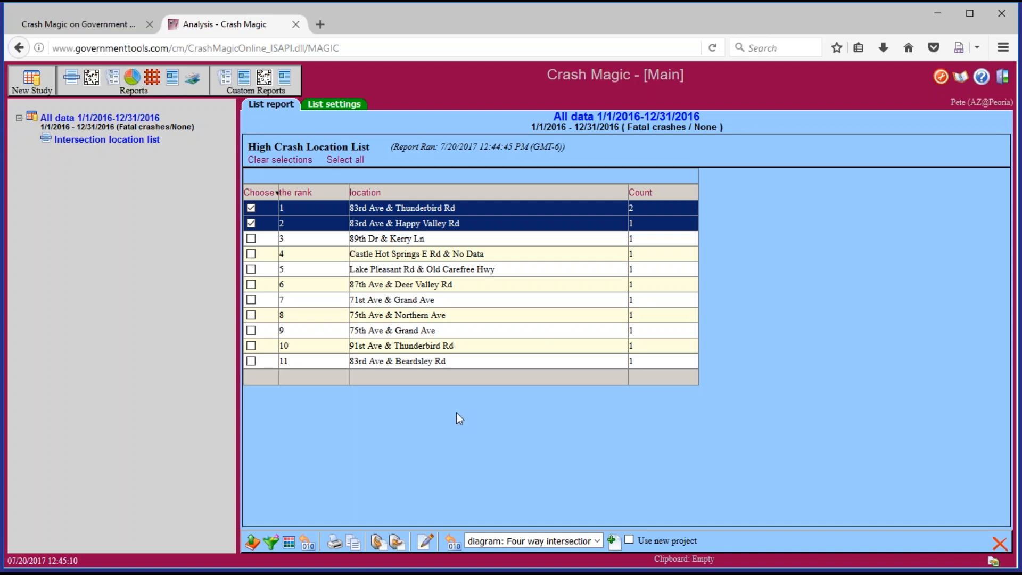
click(613, 541)
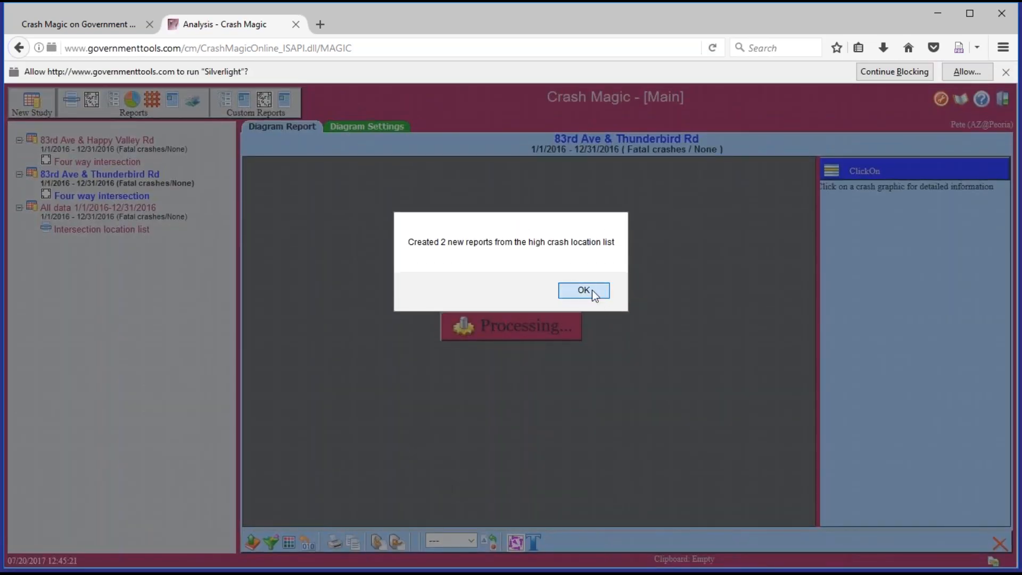
Always allow Silverlight, zoom into the Thunderbird Rd diagram, then return to the list
click(592, 290)
click(967, 71)
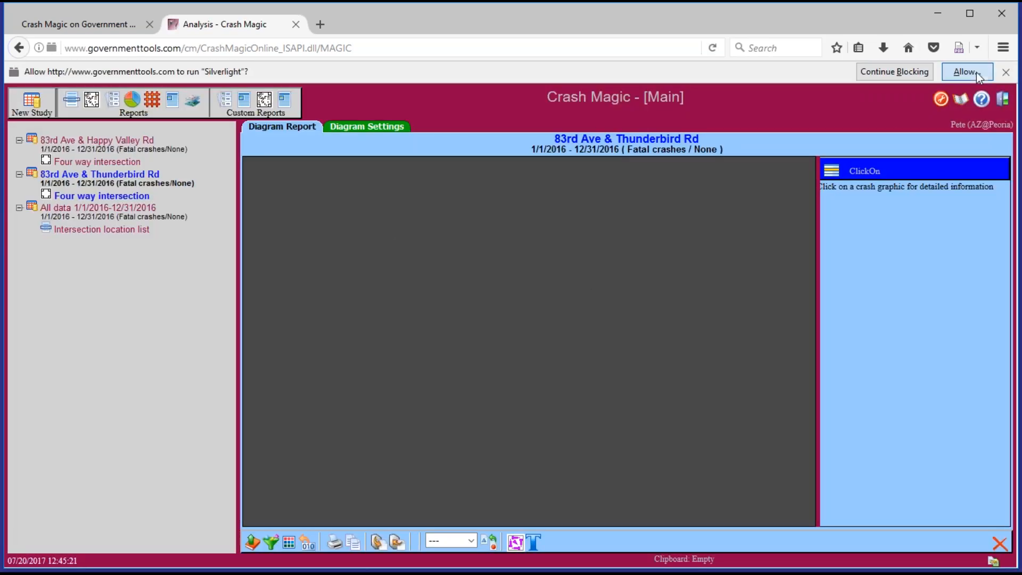
click(222, 127)
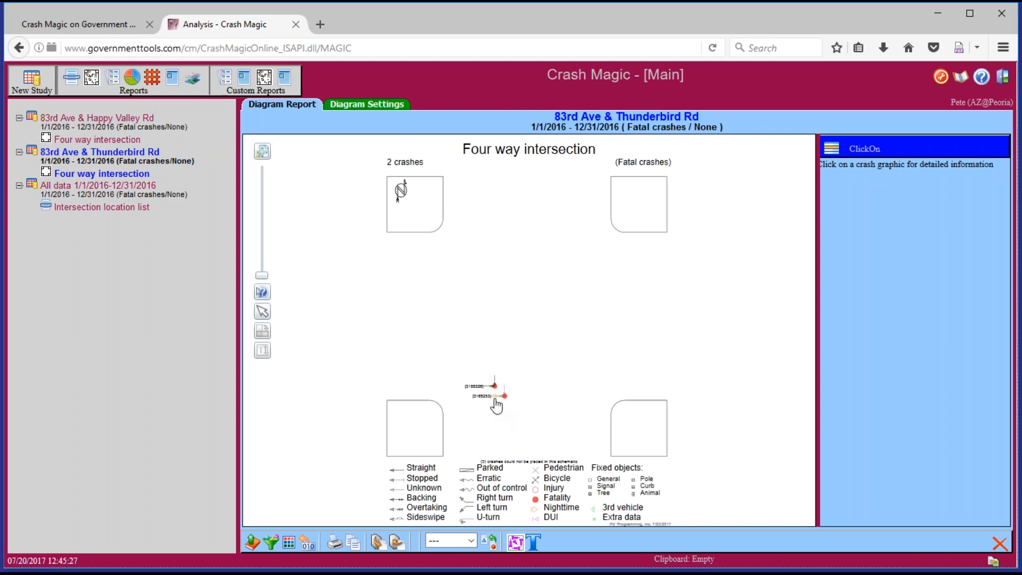
drag(261, 276, 262, 248)
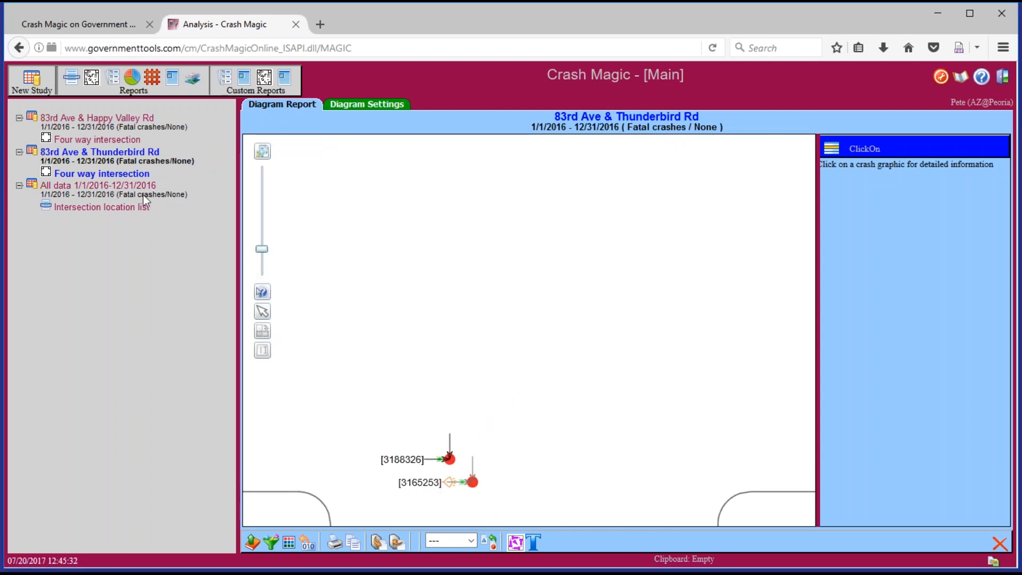
click(133, 214)
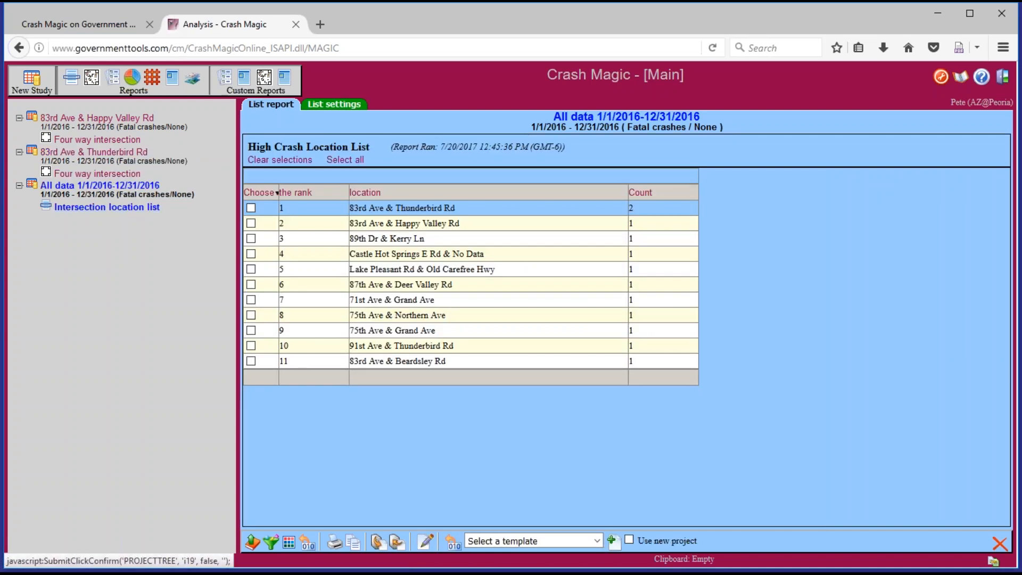
Zoom into the Happy Valley Rd four-way diagram and return to the location list
click(122, 140)
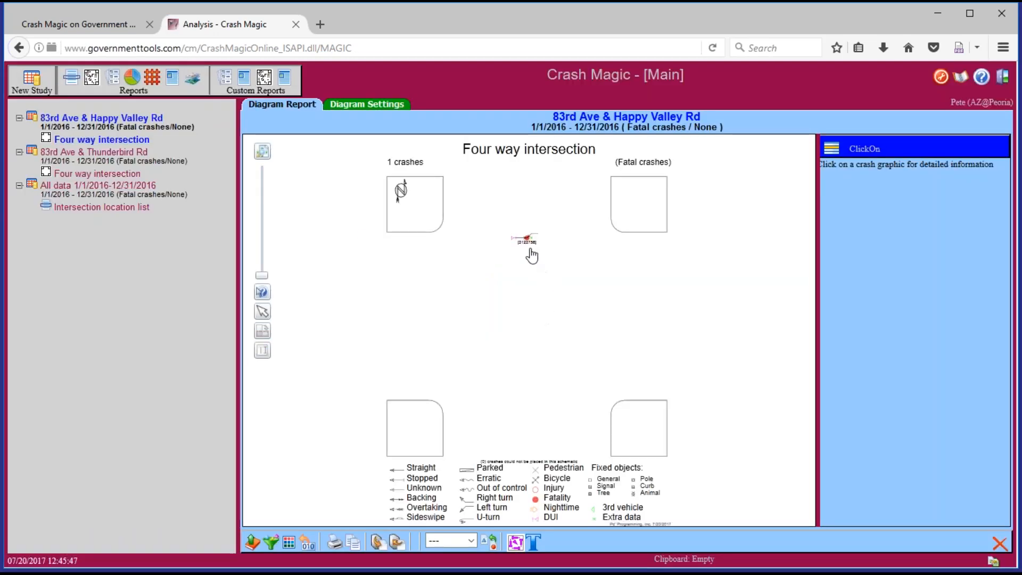
drag(261, 275, 262, 250)
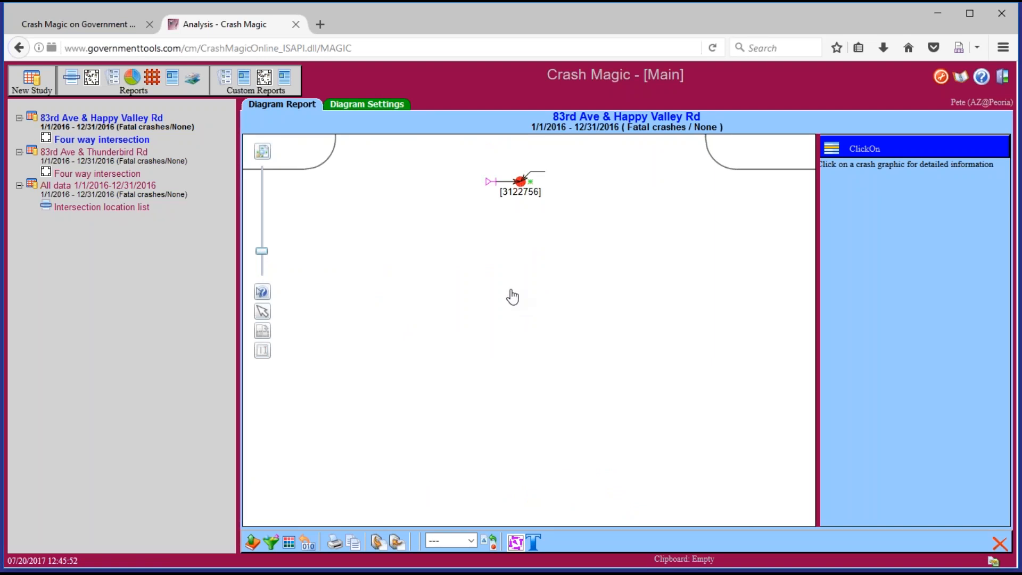
click(98, 209)
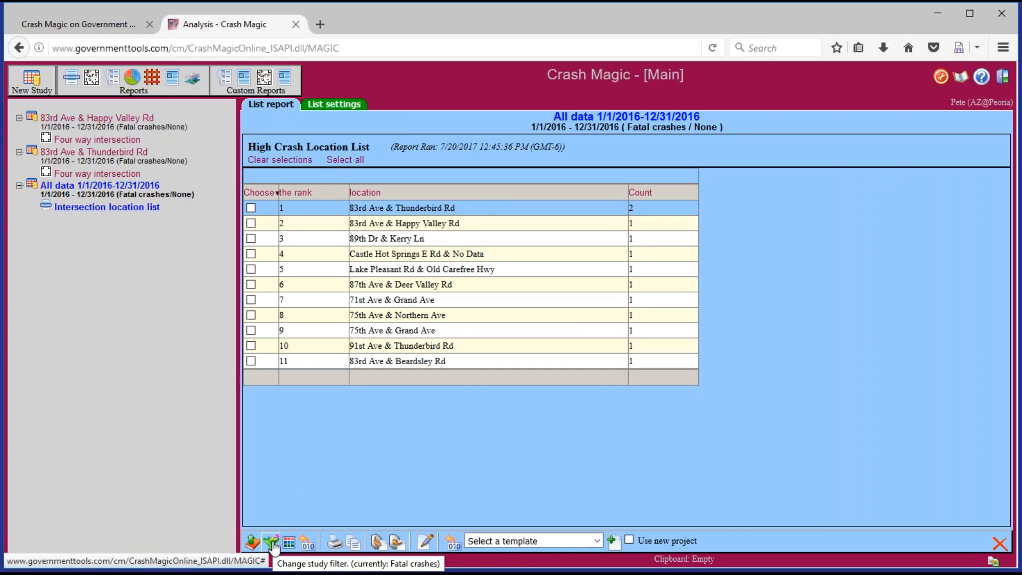
Combine the Fatal crashes and Nighttime crashes study filters and apply them together
click(272, 543)
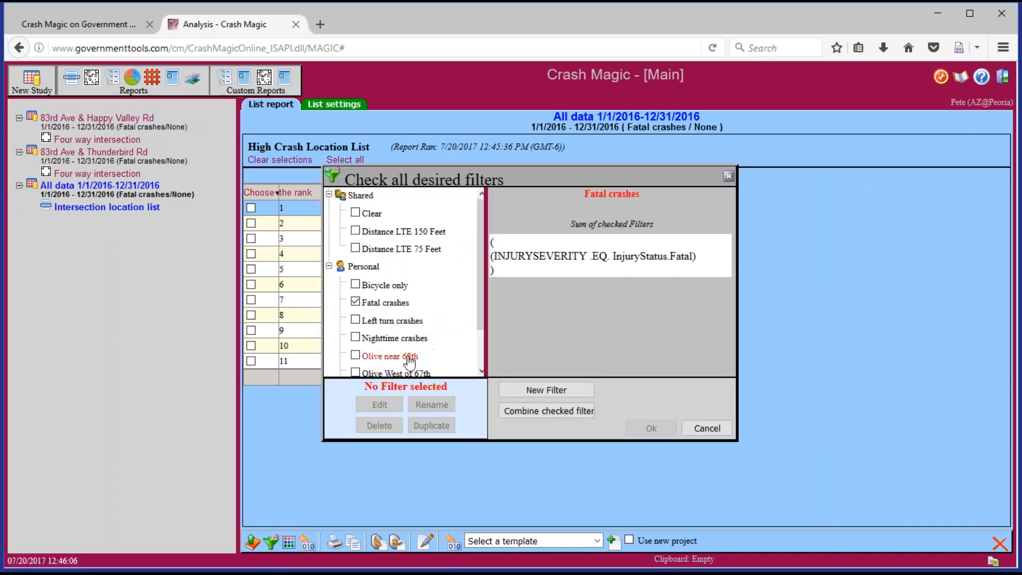
click(355, 338)
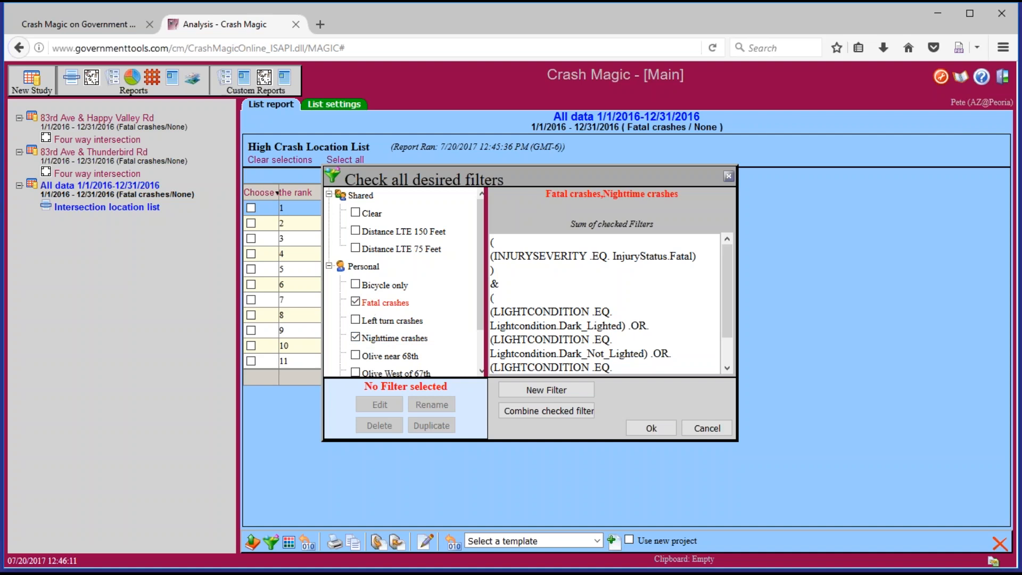
drag(568, 256, 726, 302)
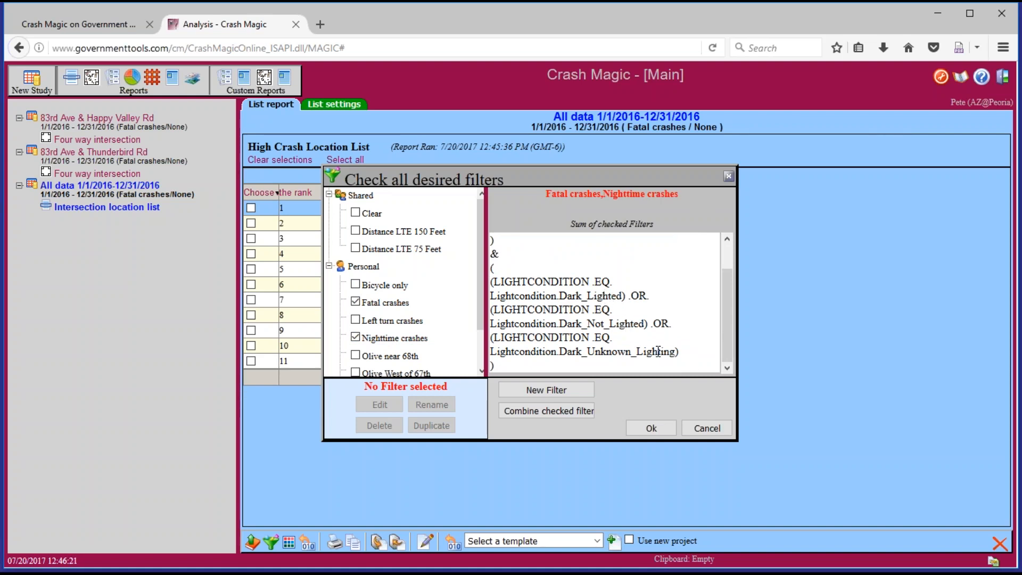
click(658, 432)
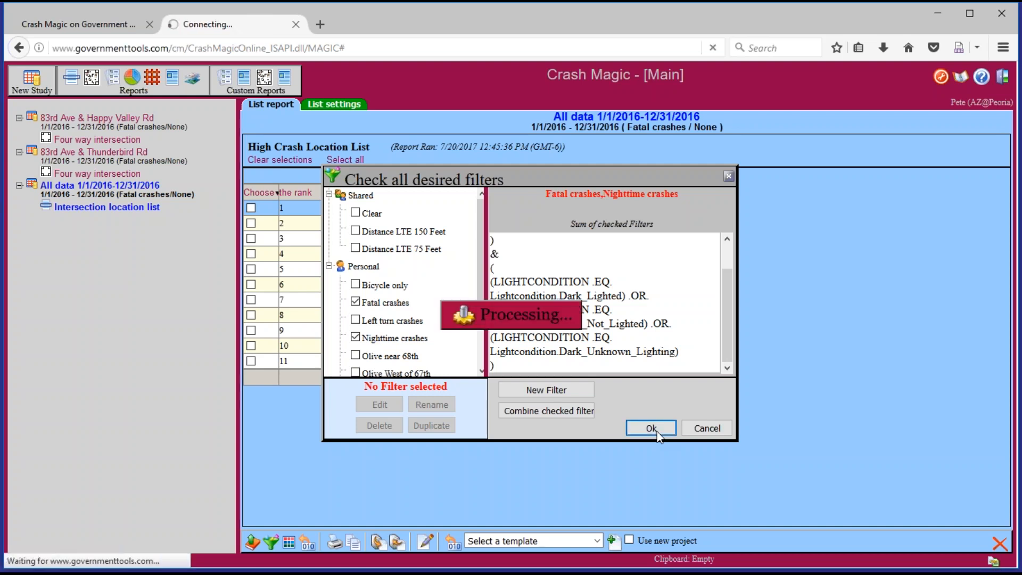